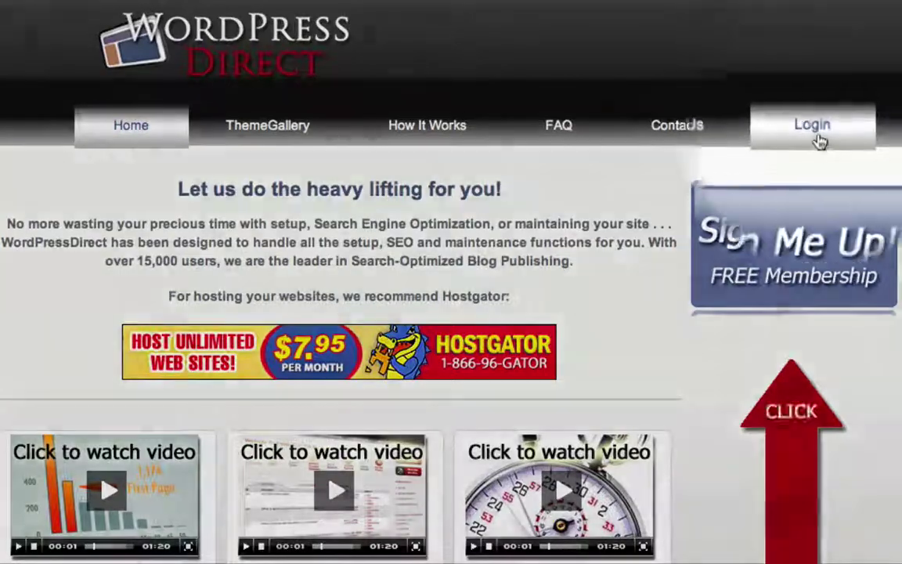
Log in to the WordPress Direct account with its password to list the hosted websites
{"action": "left_click", "coordinate": [816, 139]}
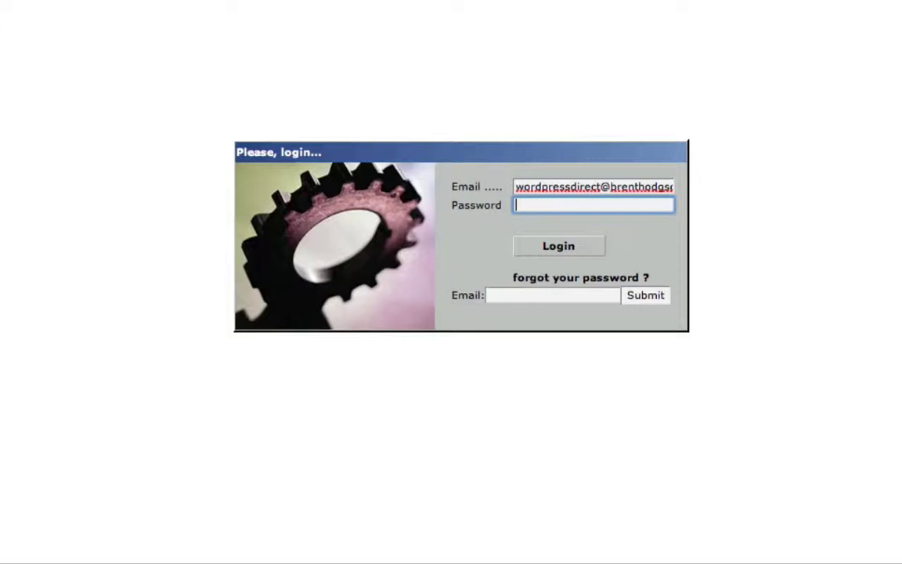
{"action": "type", "text": "••••••"}
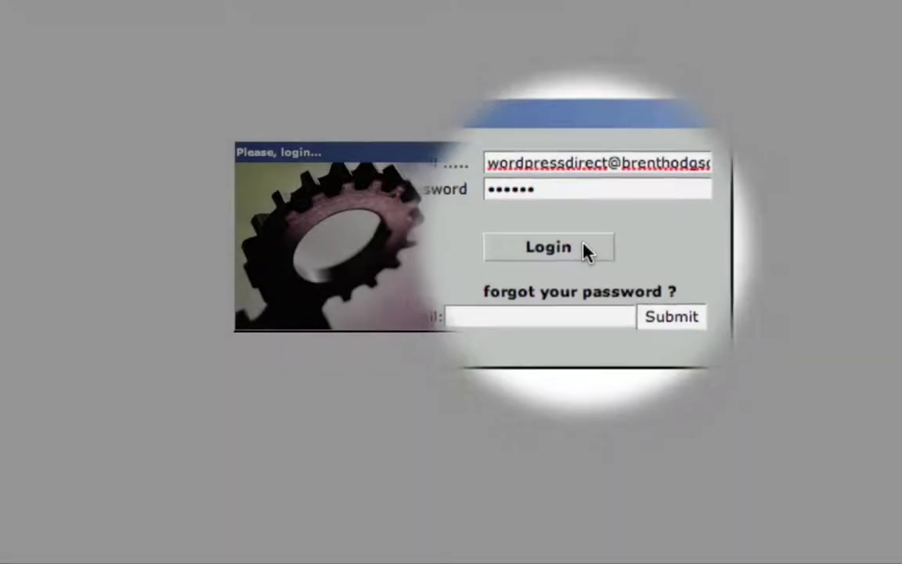
{"action": "left_click", "coordinate": [587, 250]}
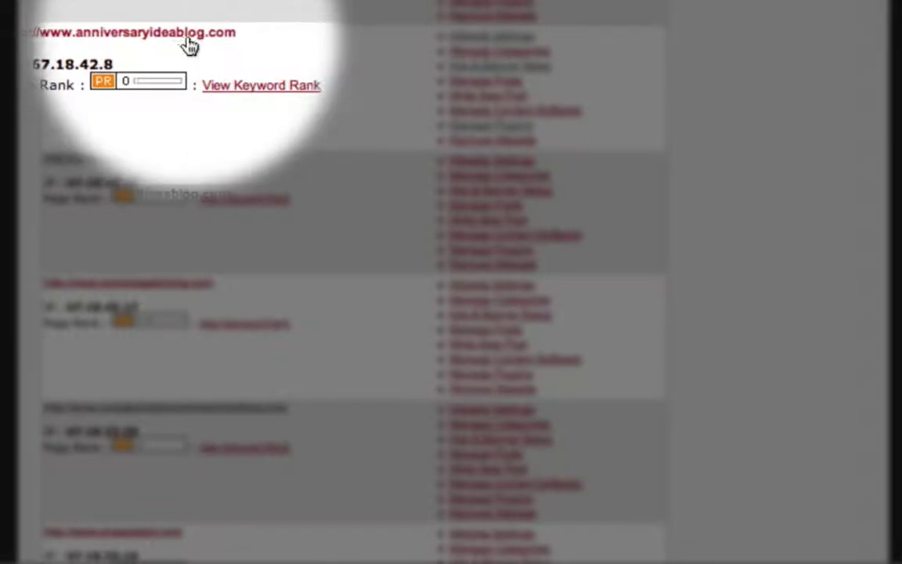
Activate the Pretty Link Plugin in the Anniversary Idea Blog's plugin management
{"action": "left_click", "coordinate": [483, 131]}
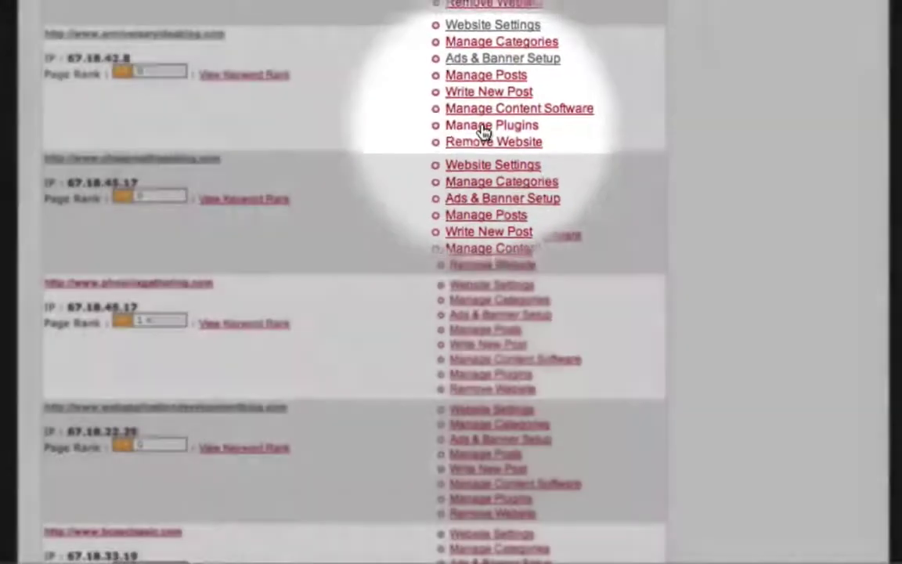
{"action": "scroll", "coordinate": [483, 131], "scroll_direction": "down", "scroll_amount": 2}
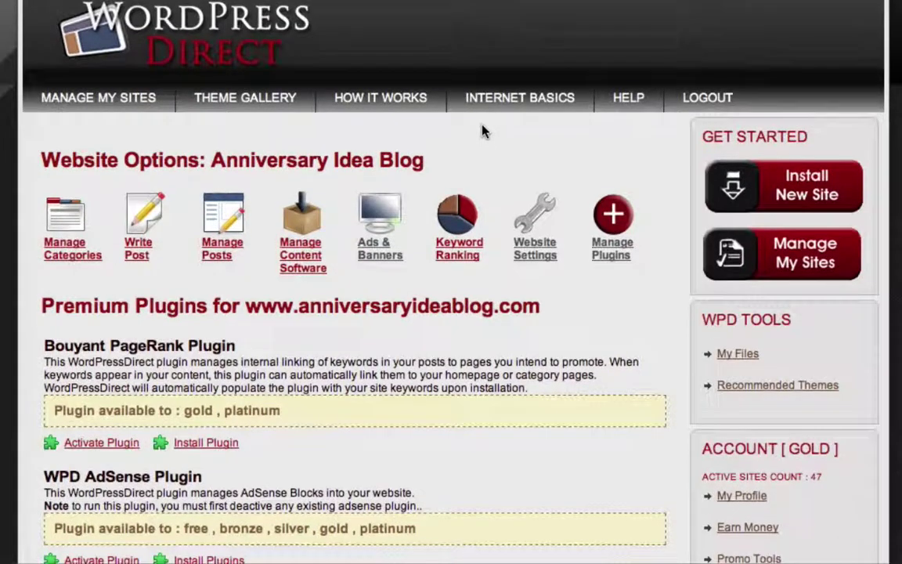
{"action": "scroll", "coordinate": [483, 132], "scroll_direction": "down", "scroll_amount": 2}
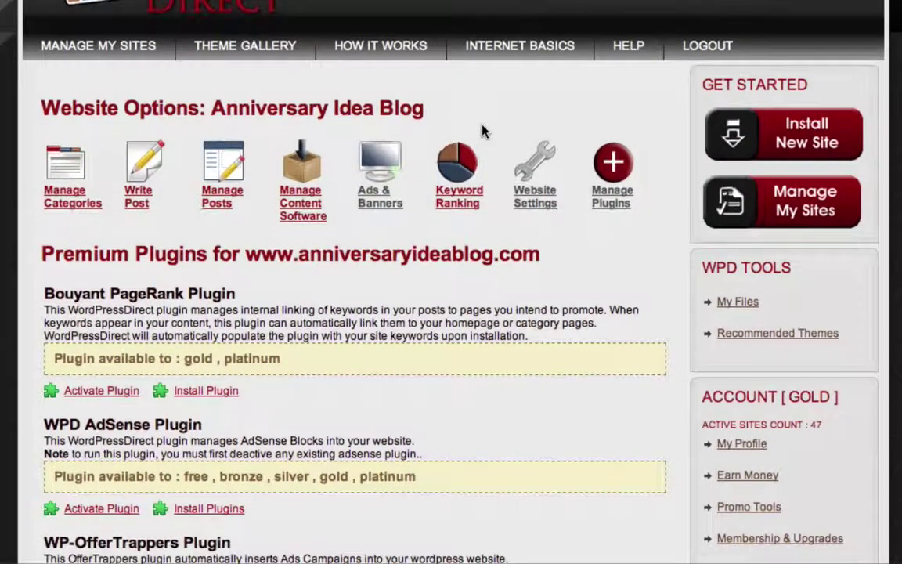
{"action": "scroll", "coordinate": [483, 131], "scroll_direction": "down", "scroll_amount": 5}
{"action": "scroll", "coordinate": [483, 131], "scroll_direction": "down", "scroll_amount": 2}
{"action": "scroll", "coordinate": [483, 131], "scroll_direction": "down", "scroll_amount": 2}
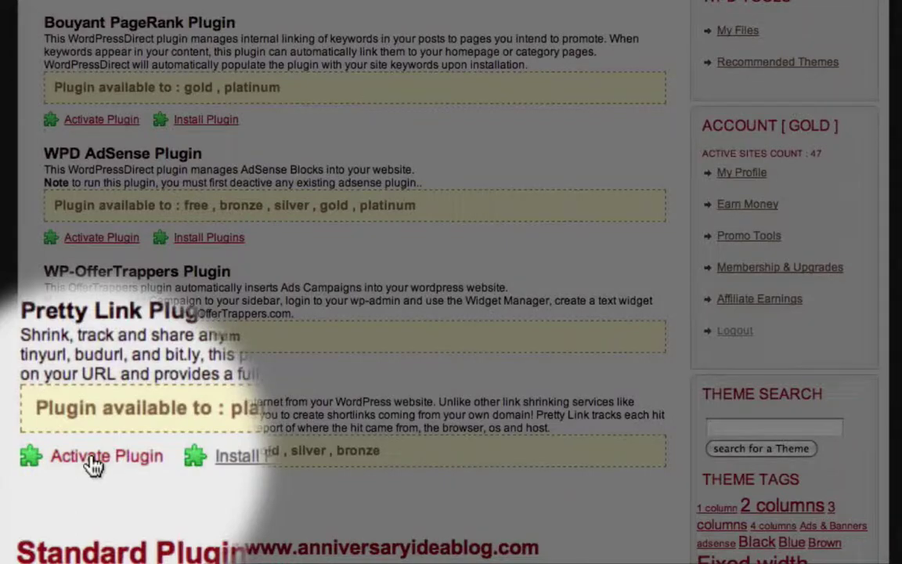
{"action": "left_click", "coordinate": [94, 464]}
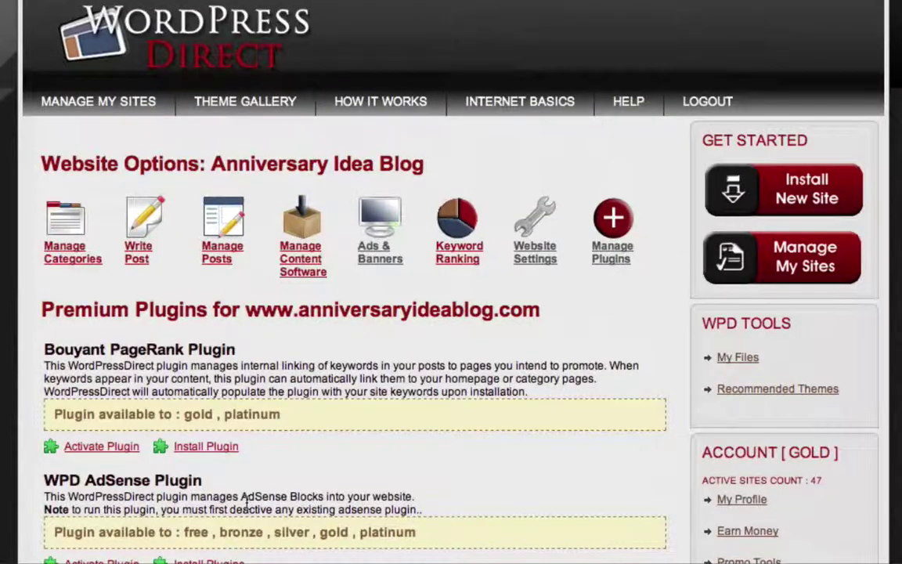
{"action": "scroll", "coordinate": [246, 502], "scroll_direction": "down", "scroll_amount": 3}
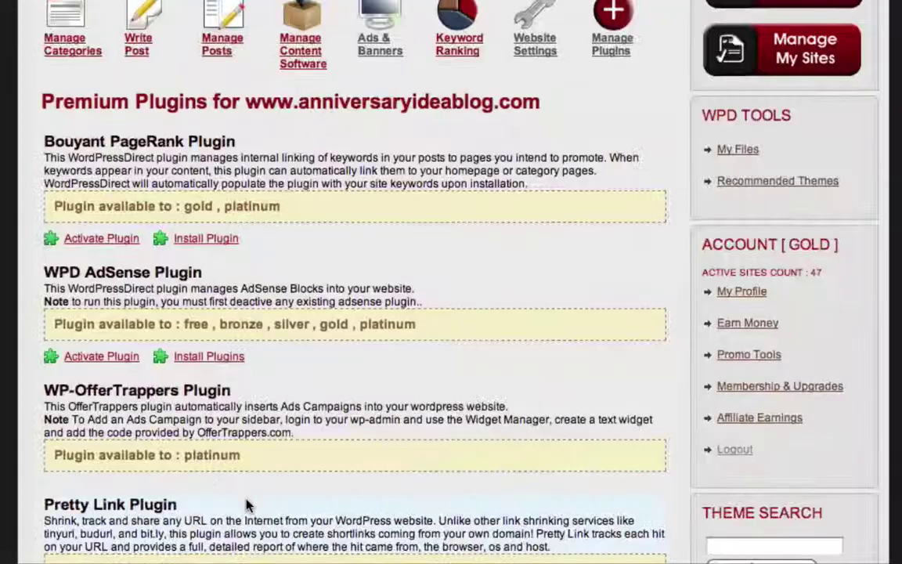
{"action": "scroll", "coordinate": [247, 504], "scroll_direction": "down", "scroll_amount": 1}
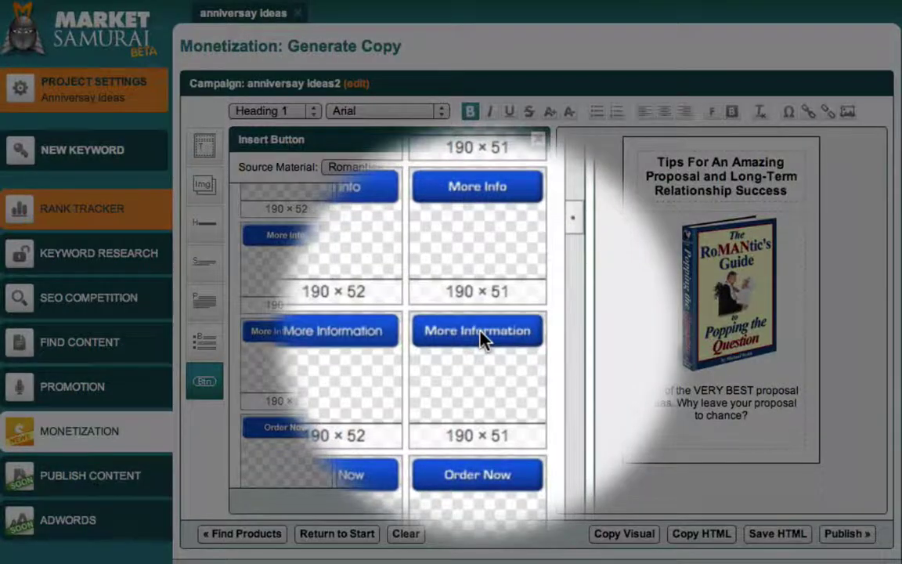
Drag the More Information button onto the ad preview under the blurb
{"action": "left_click_drag", "start_coordinate": [480, 336], "coordinate": [709, 435]}
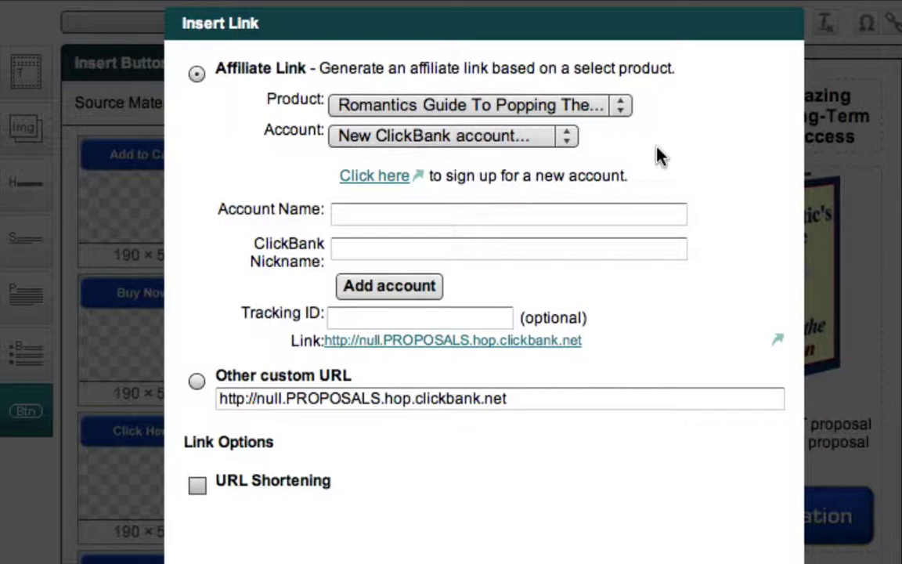
Add a ClickBank account with its account name and ClickBank nickname
{"action": "mouse_move", "coordinate": [291, 212]}
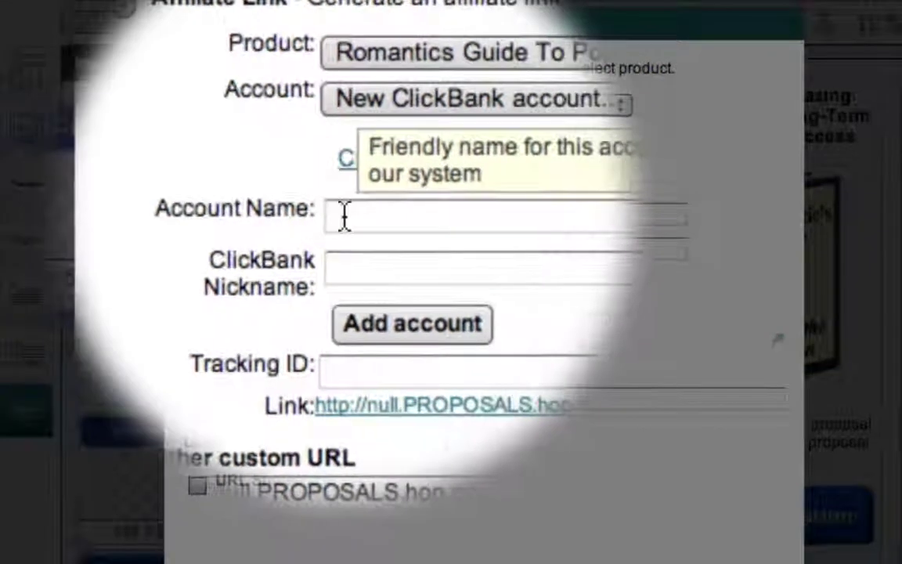
{"action": "left_click", "coordinate": [369, 216]}
{"action": "type", "text": "Anthony"}
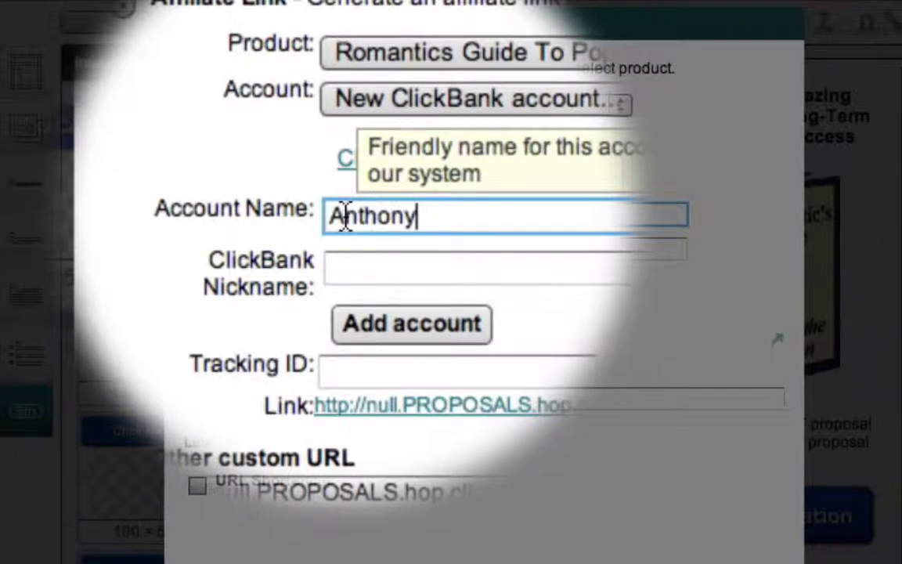
{"action": "type", "text": "'s Clickbank "}
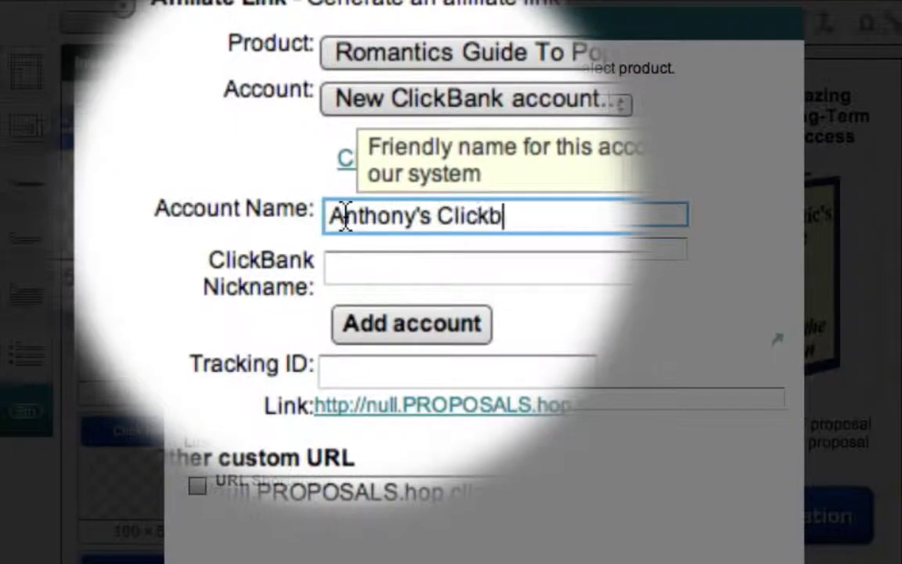
{"action": "type", "text": "Account"}
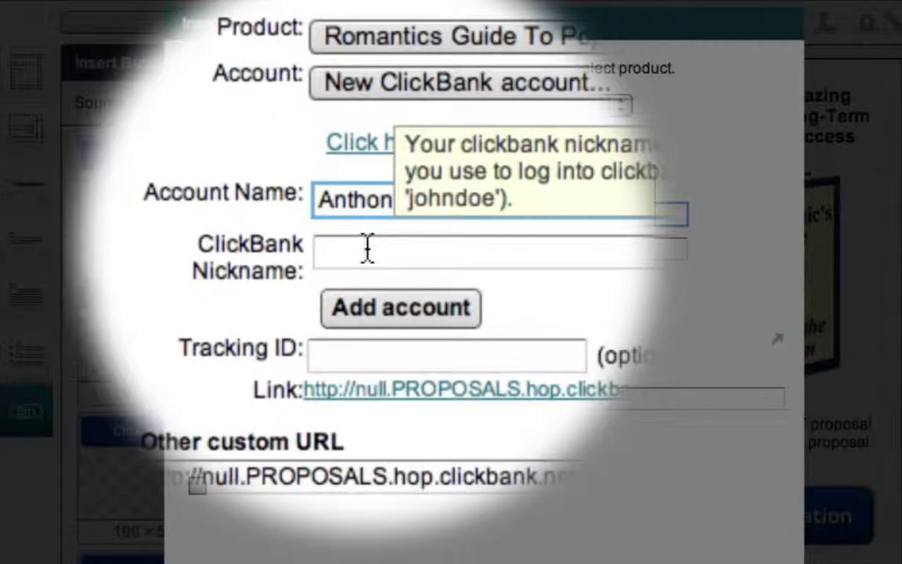
{"action": "left_click", "coordinate": [367, 249]}
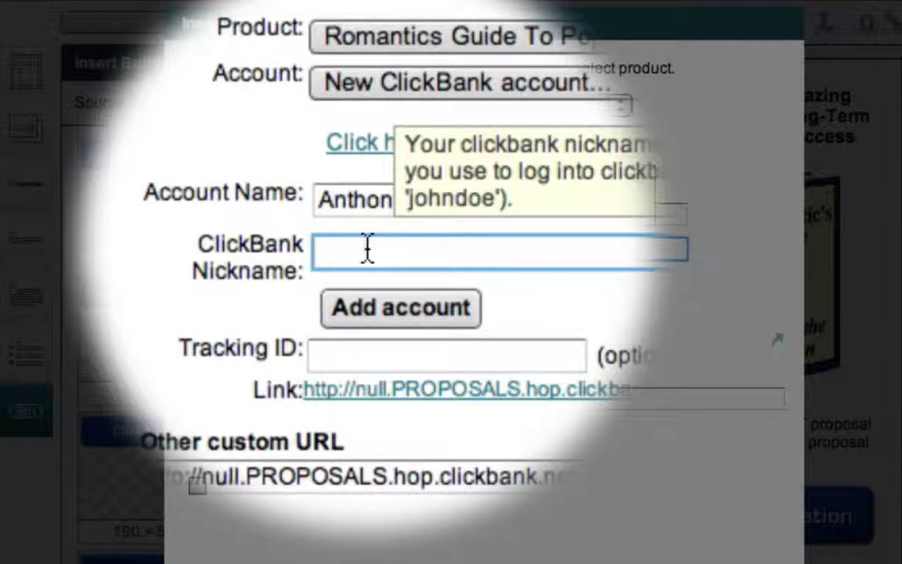
{"action": "type", "text": "digimark"}
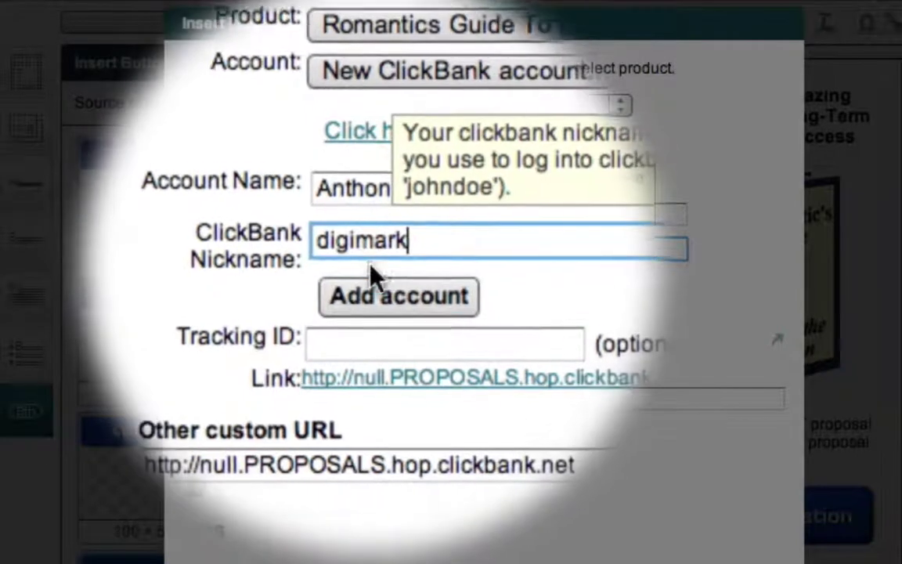
{"action": "left_click", "coordinate": [378, 302]}
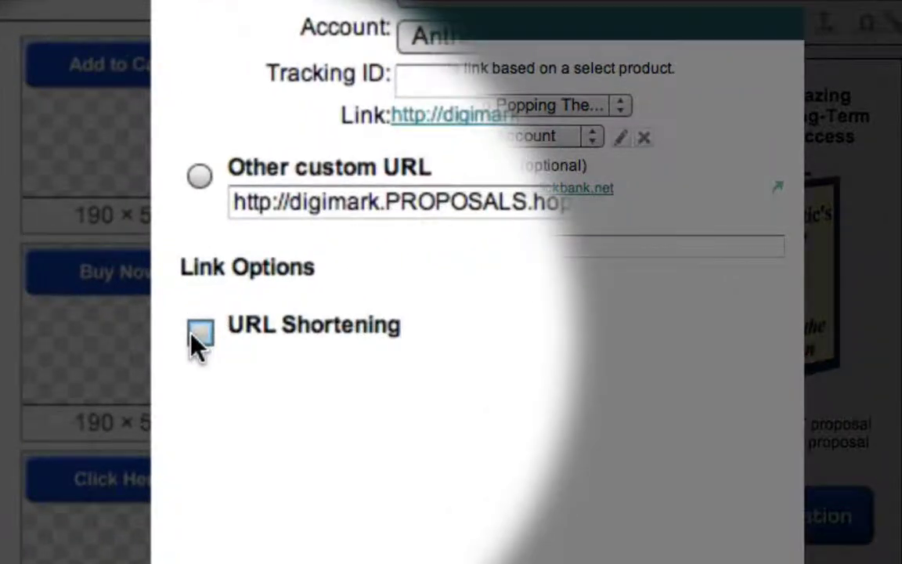
Turn on URL shortening and choose to add a new WordPress Direct account
{"action": "left_click", "coordinate": [199, 333]}
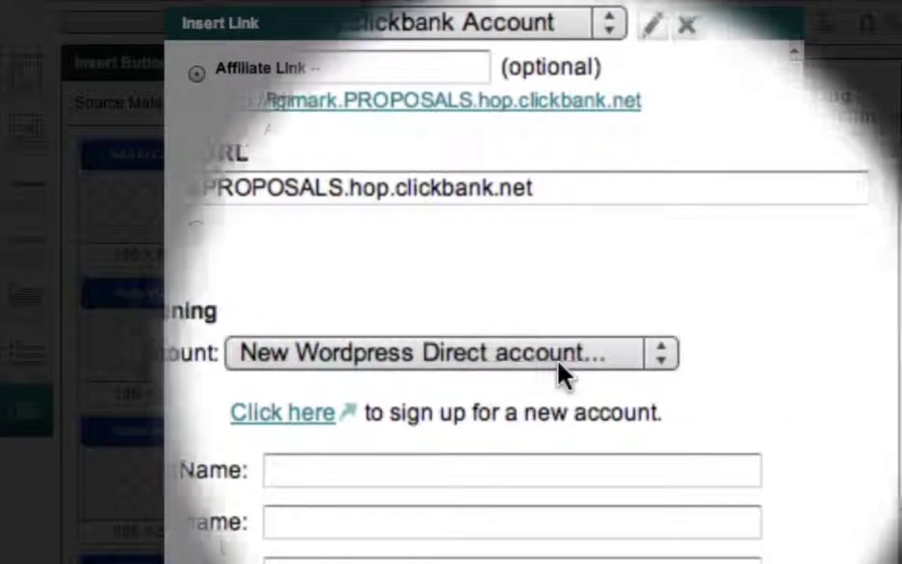
{"action": "left_click", "coordinate": [661, 357]}
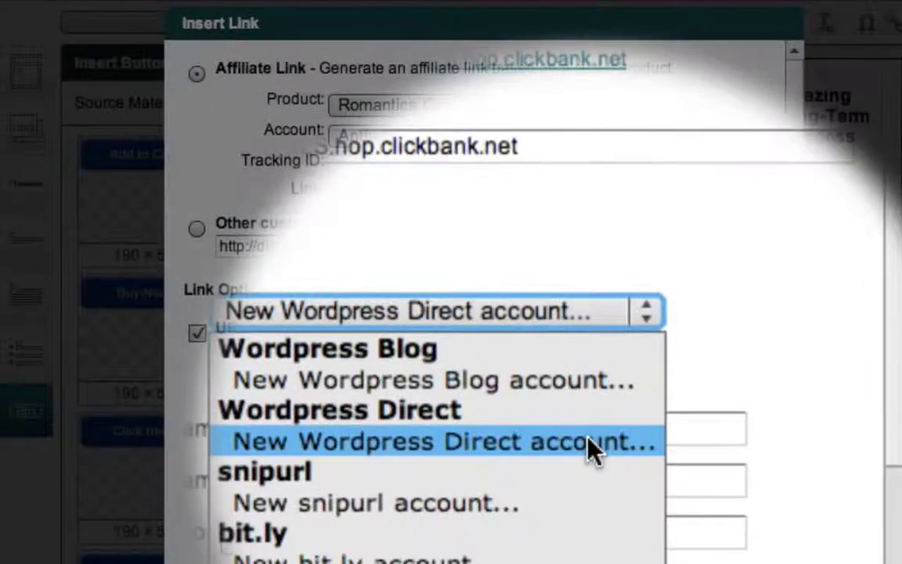
{"action": "left_click", "coordinate": [591, 469]}
Save the WordPress Direct account 'Anthony's WPD' with its login e-mail and password, then retrieve its blogs
{"action": "left_click", "coordinate": [589, 440]}
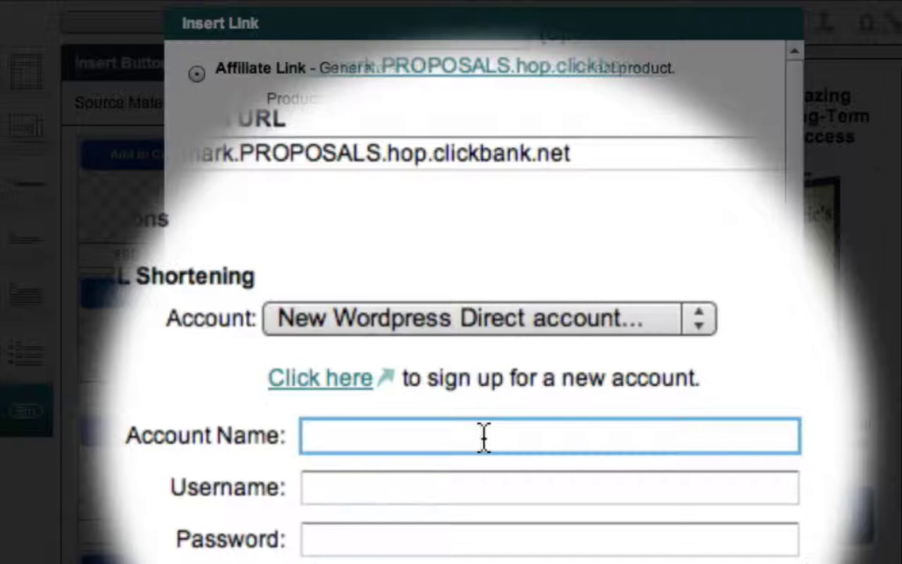
{"action": "type", "text": "Anthon"}
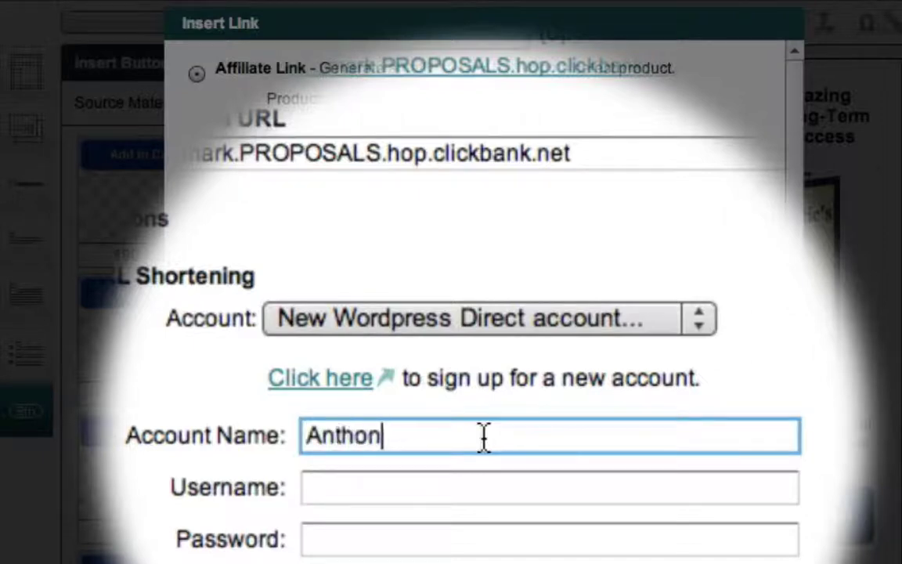
{"action": "type", "text": "y's WPD"}
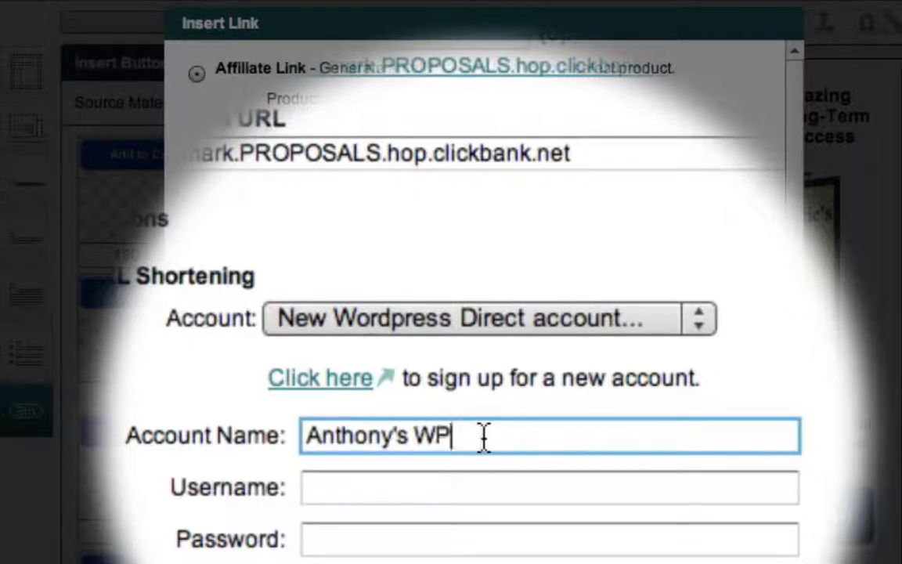
{"action": "key", "text": "Tab"}
{"action": "key", "text": "Tab"}
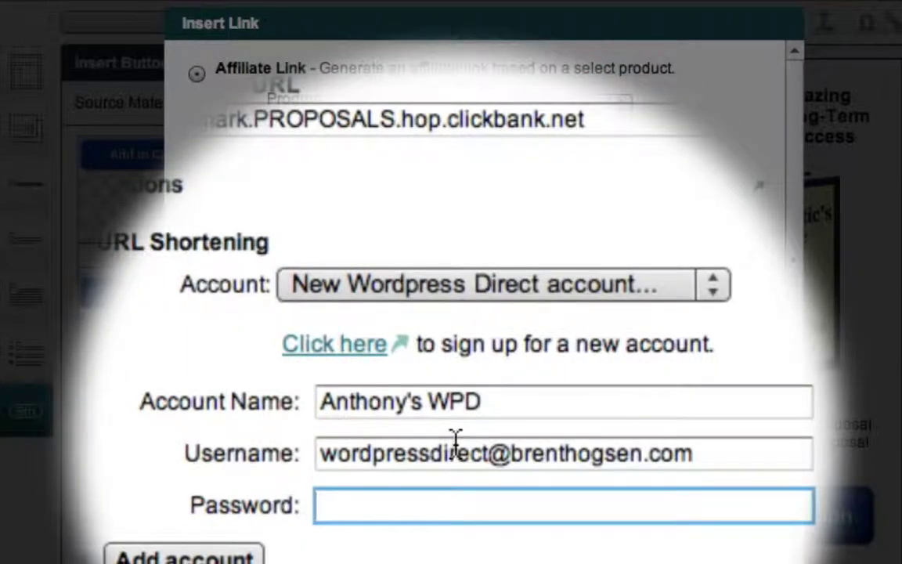
{"action": "type", "text": "••••••"}
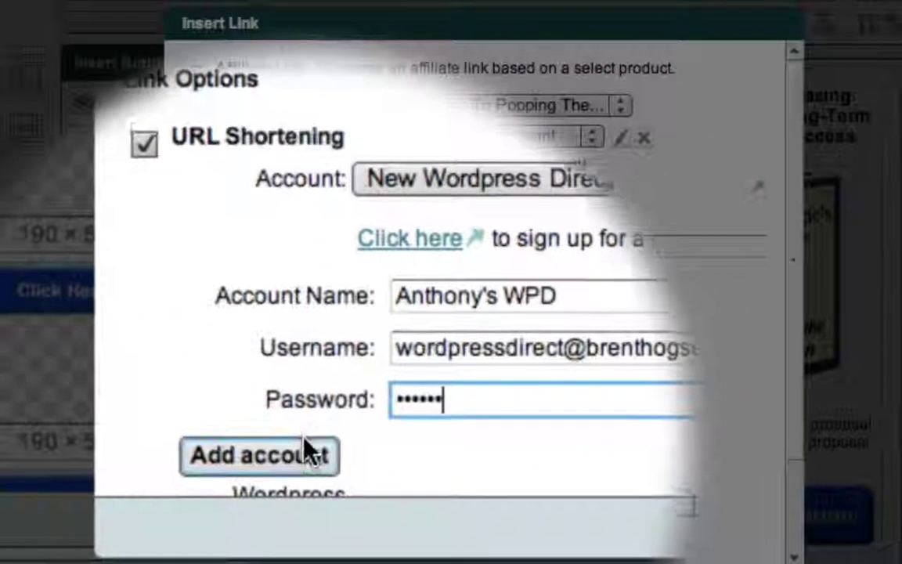
{"action": "left_click", "coordinate": [288, 501]}
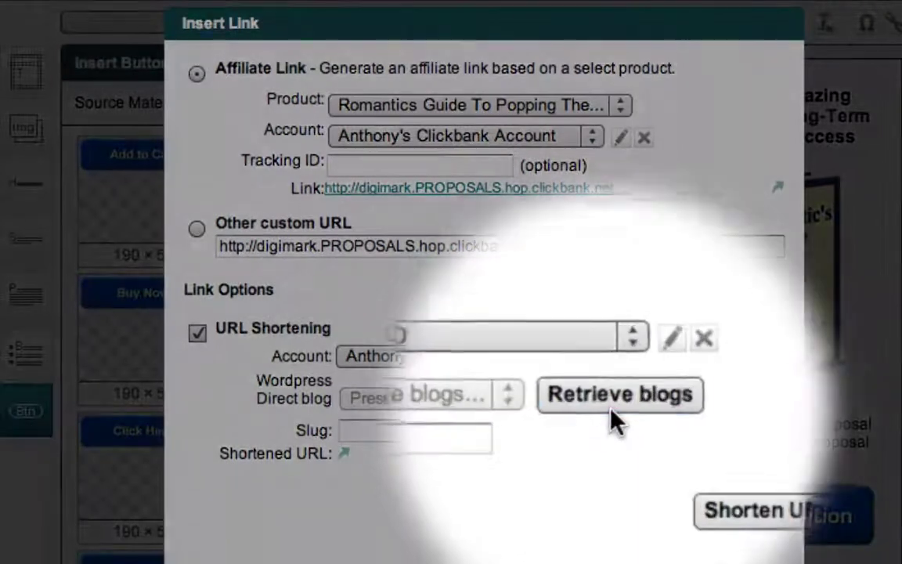
{"action": "left_click", "coordinate": [616, 401]}
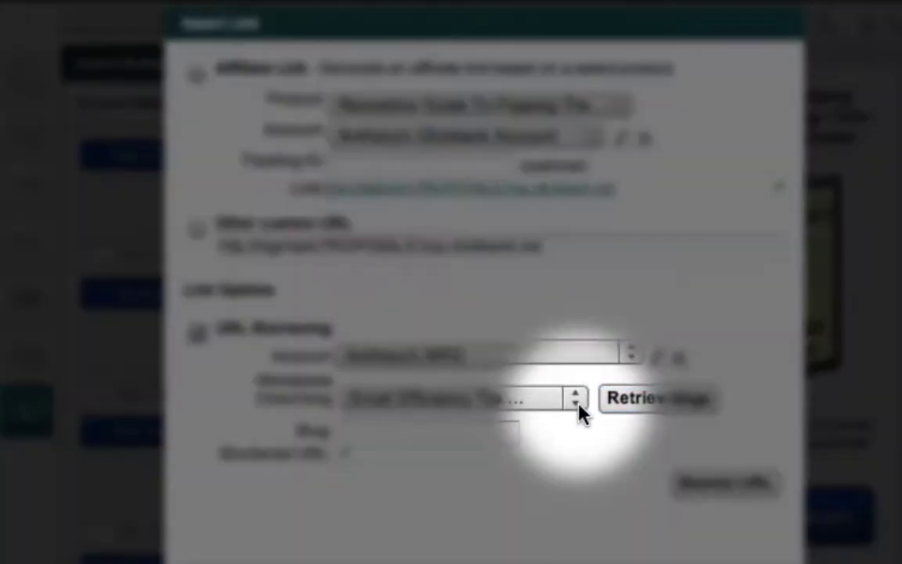
Select Anniversary Idea Blog as the WordPress Direct blog for shortening
{"action": "left_click", "coordinate": [578, 401]}
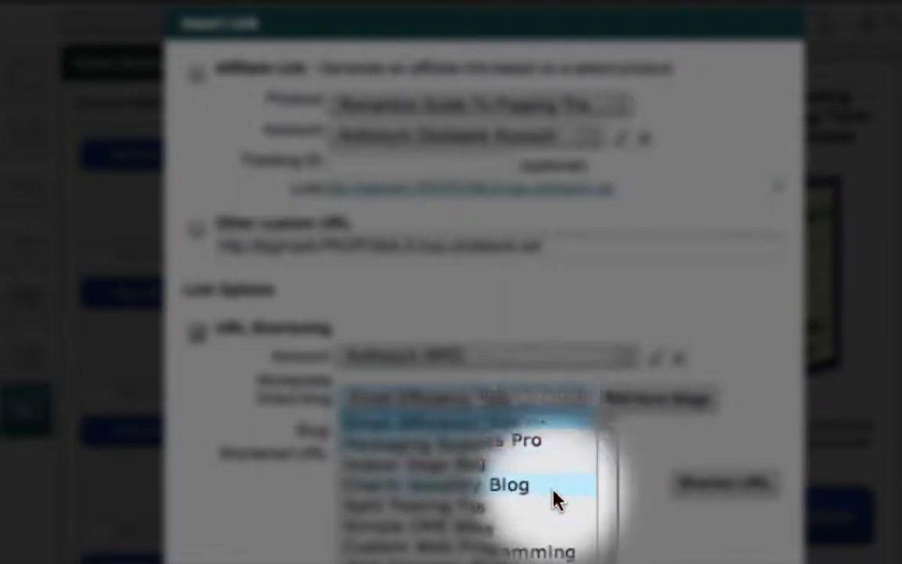
{"action": "scroll", "coordinate": [553, 540], "scroll_direction": "down", "scroll_amount": 3}
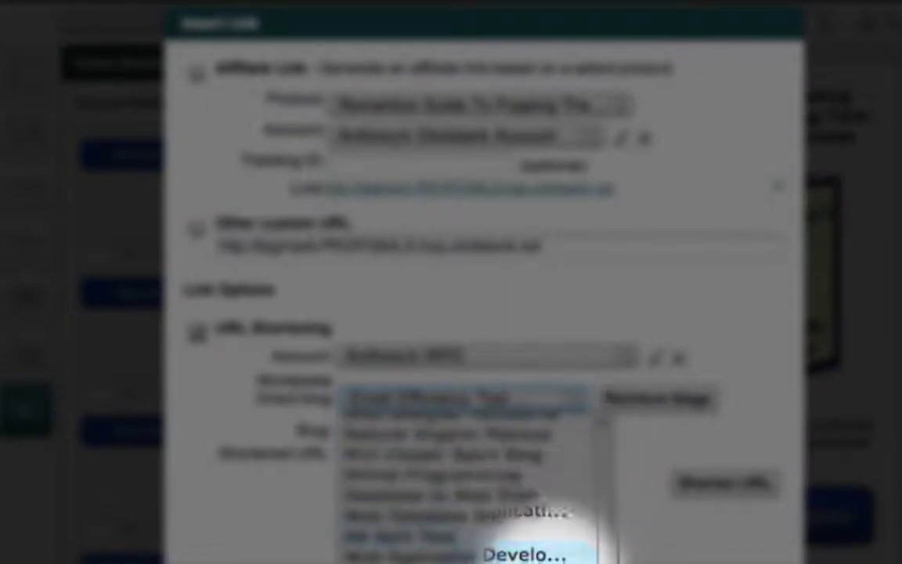
{"action": "key", "text": "Escape"}
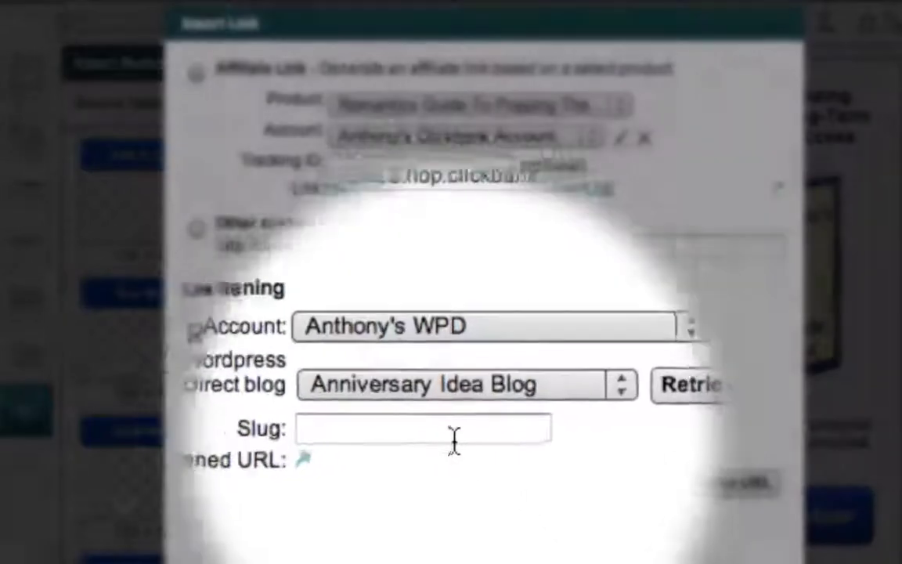
{"action": "left_click", "coordinate": [454, 436]}
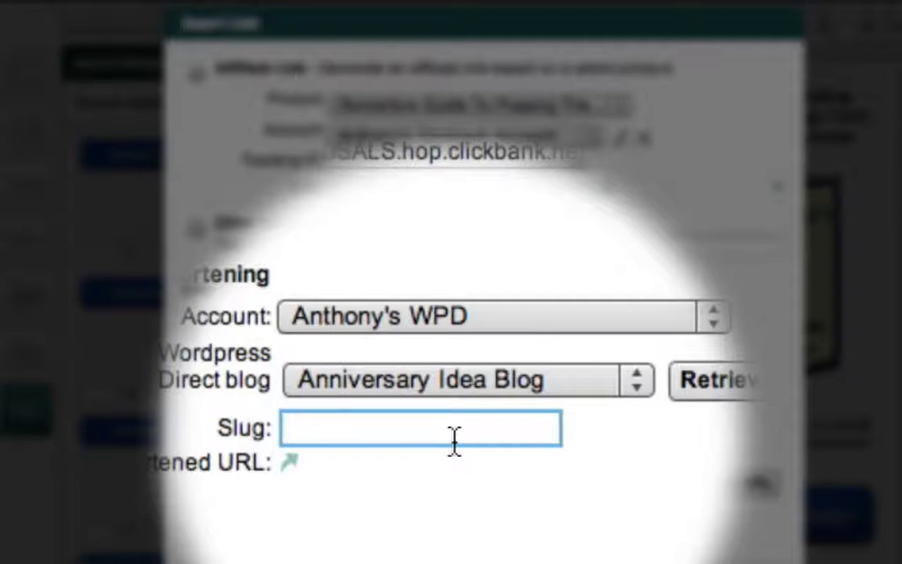
Shorten the hop link with slug 'proposal' and insert it into the More Information button
{"action": "type", "text": "proposal"}
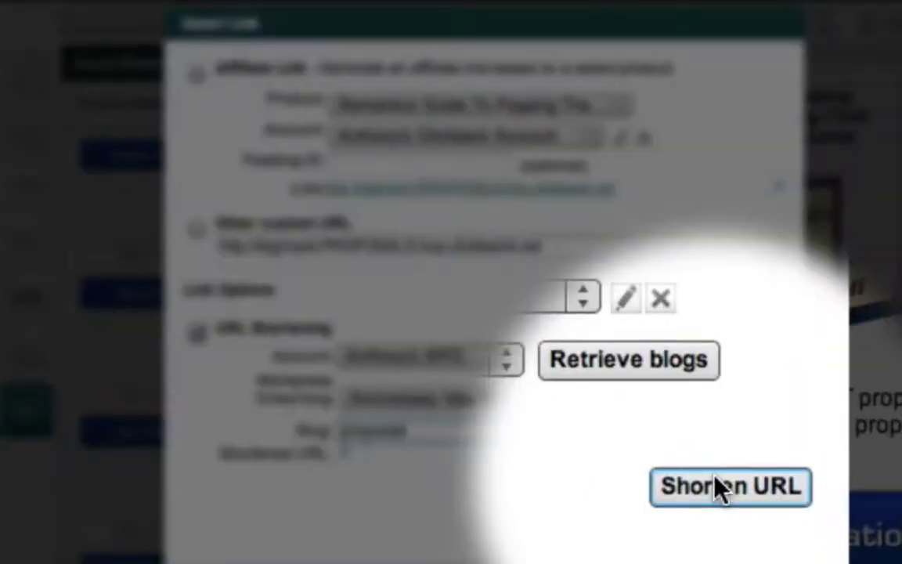
{"action": "left_click", "coordinate": [717, 483]}
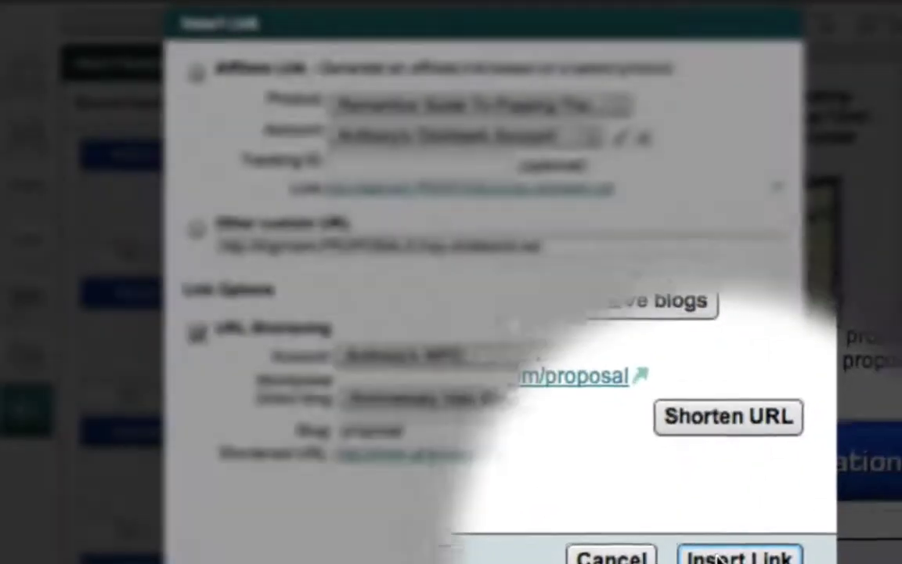
{"action": "left_click", "coordinate": [719, 540]}
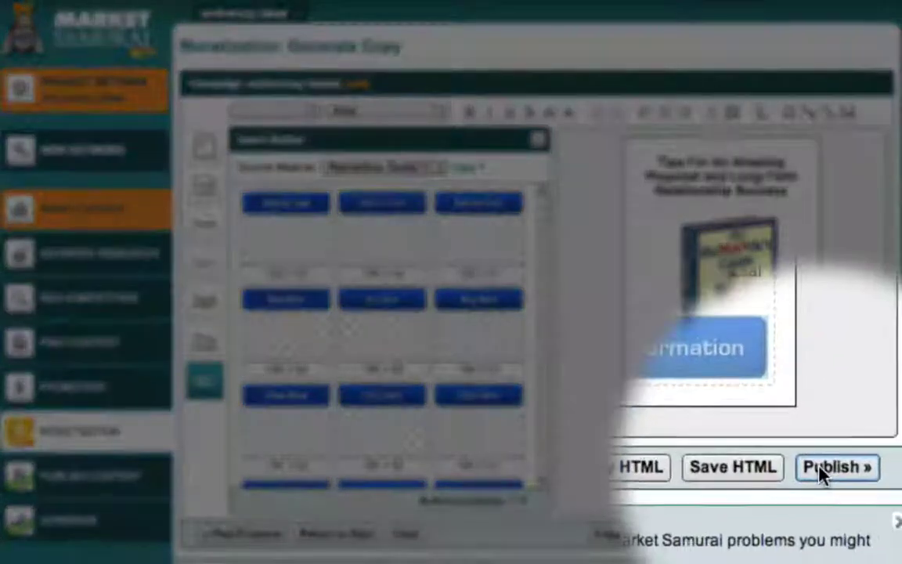
Publish the Sale offer to the Anniversary Idea Blog via WordPress Direct
{"action": "left_click", "coordinate": [822, 470]}
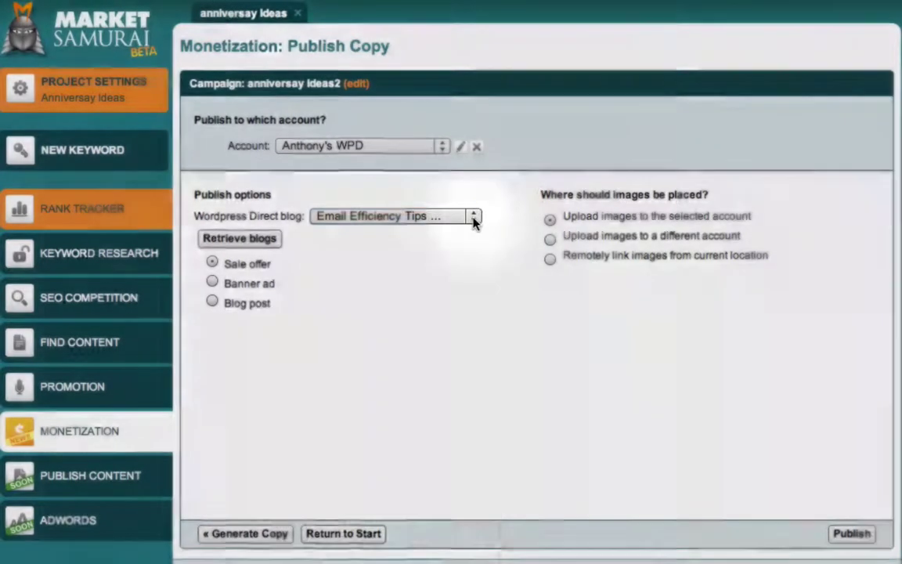
{"action": "left_click", "coordinate": [472, 217]}
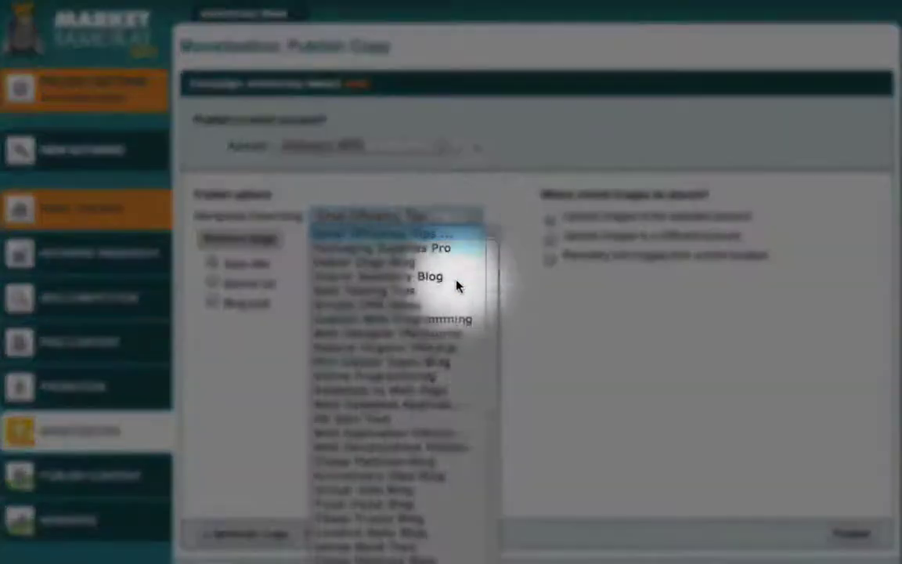
{"action": "left_click", "coordinate": [432, 481]}
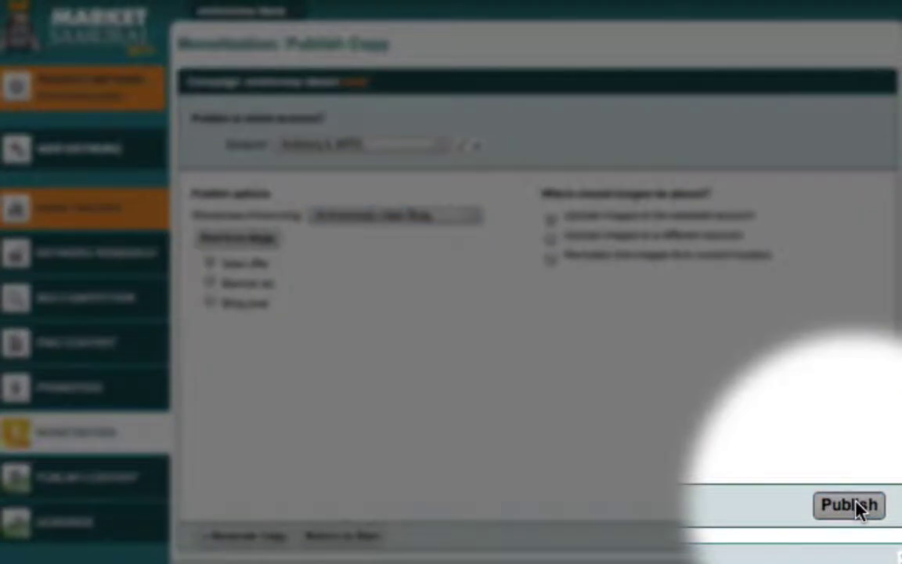
{"action": "left_click", "coordinate": [857, 537]}
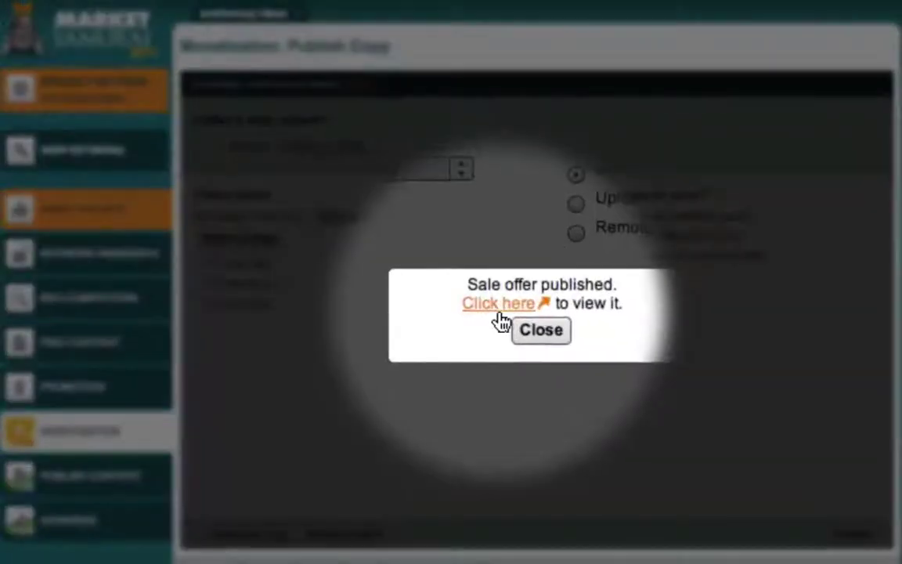
Open the published offer on the blog and test its More Information link
{"action": "left_click", "coordinate": [500, 307]}
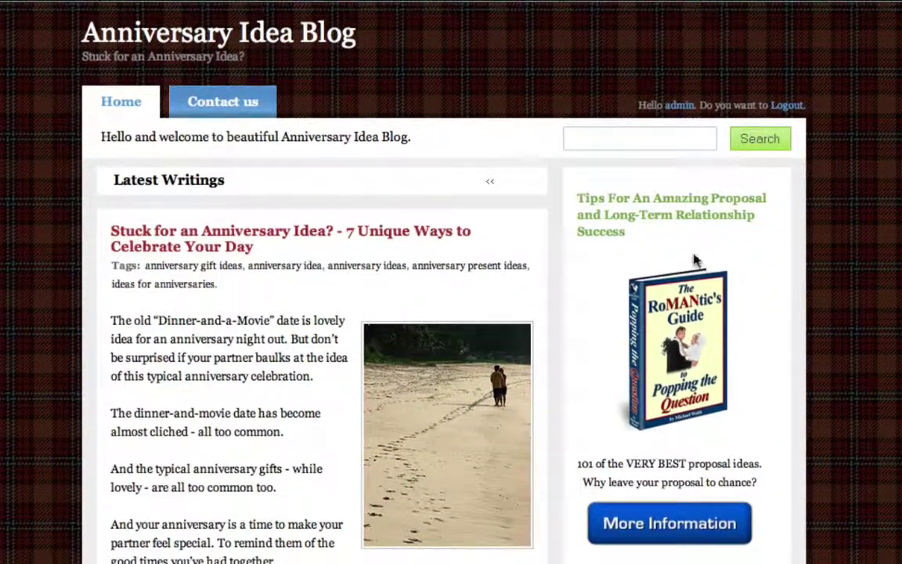
{"action": "left_click", "coordinate": [678, 521]}
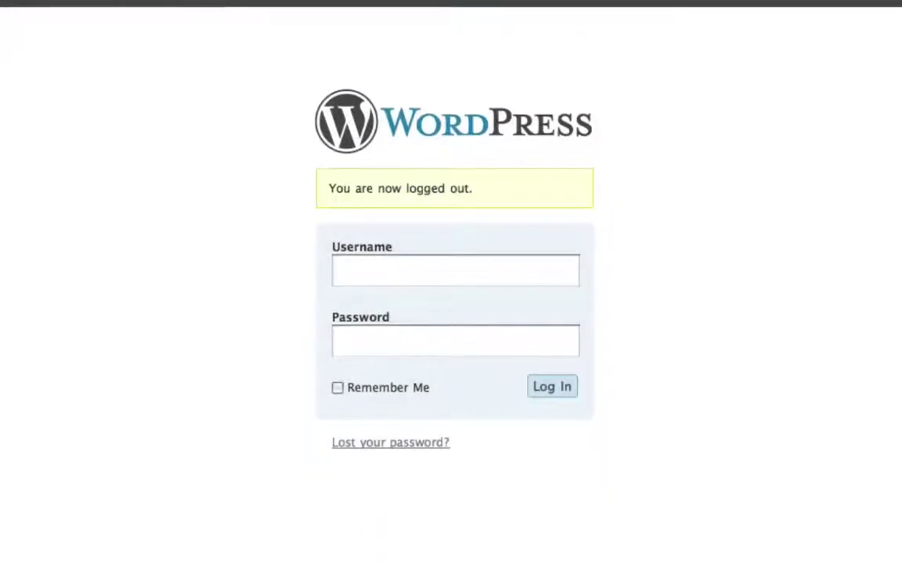
Sign in to the Anniversary Idea Blog dashboard with the admin username and password
{"action": "type", "text": "admin"}
{"action": "key", "text": "Tab"}
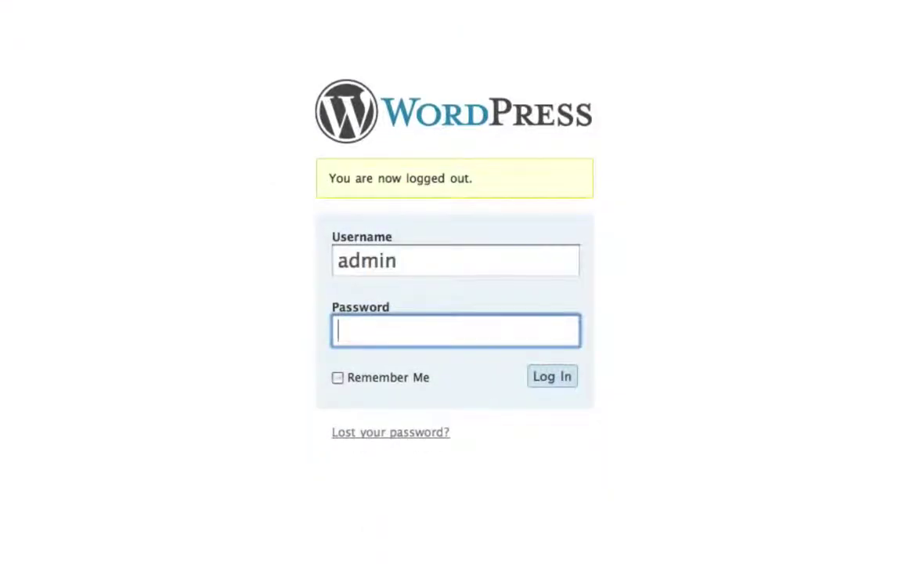
{"action": "type", "text": "••••••"}
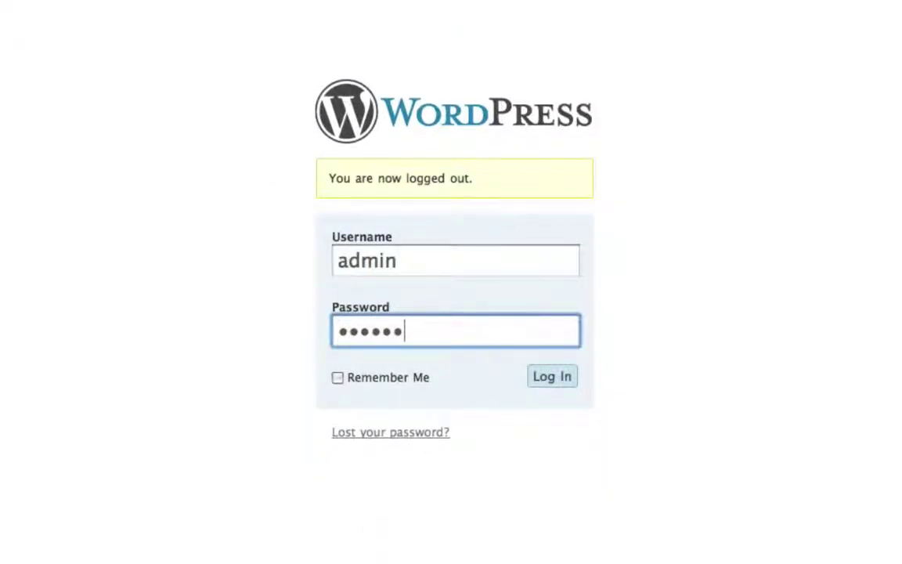
{"action": "key", "text": "Return"}
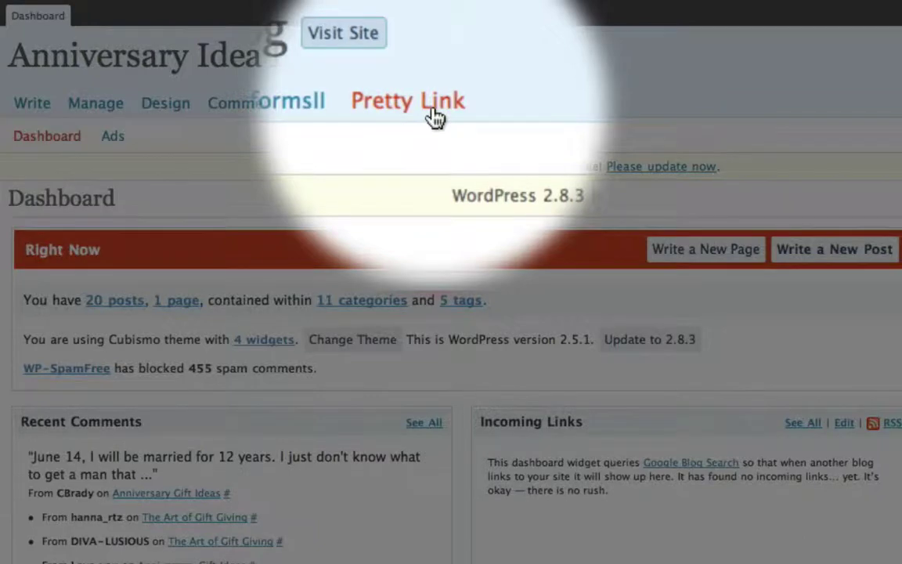
Show the Pretty Link links list and check the proposal link's 1/1 hit count
{"action": "left_click", "coordinate": [435, 116]}
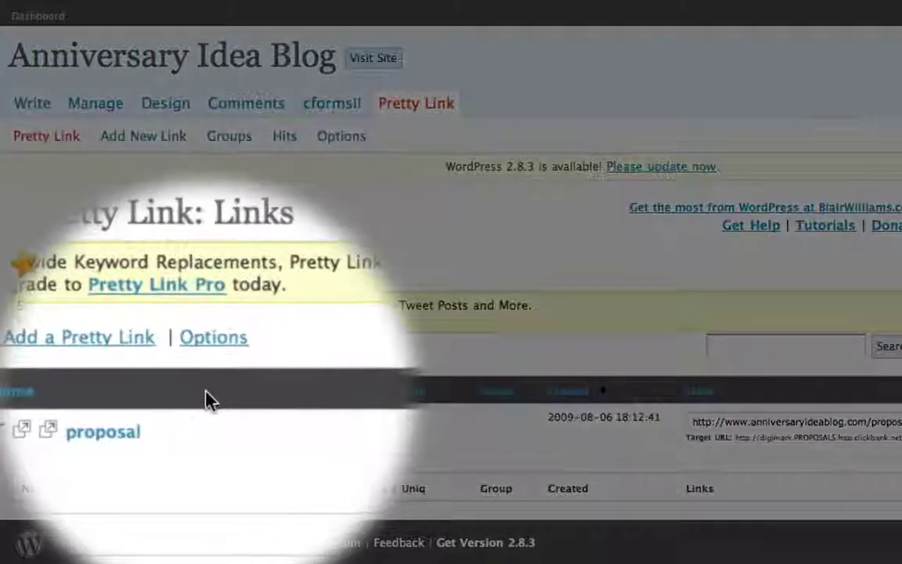
{"action": "mouse_move", "coordinate": [134, 427]}
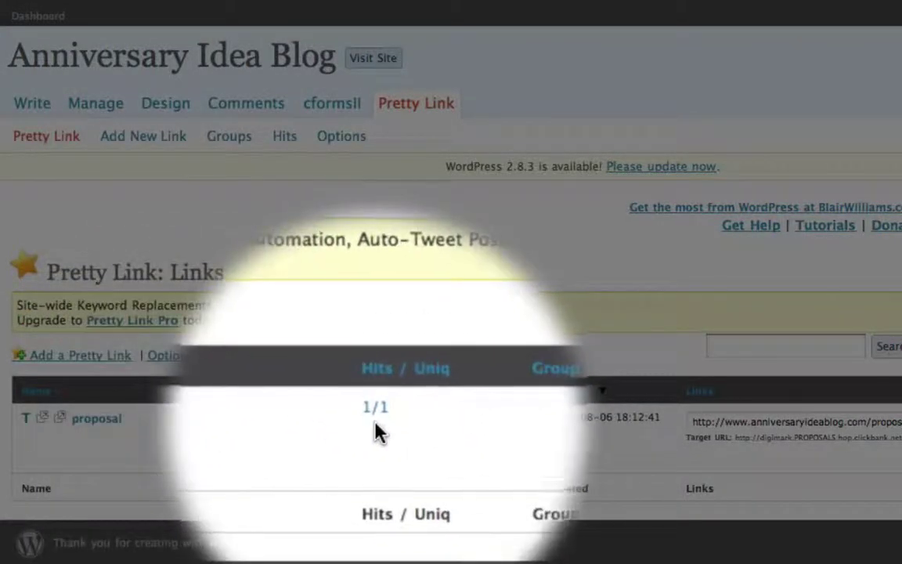